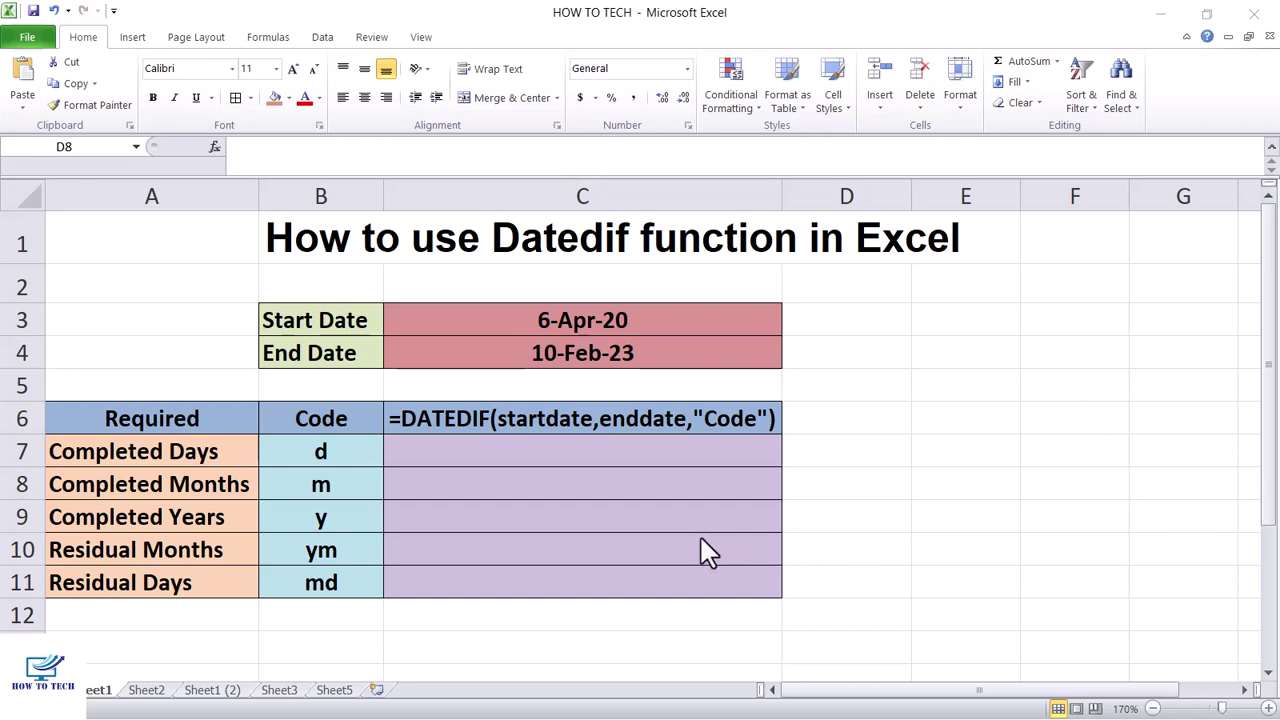
Enter =datedif(C3,C4,"d") in C7 to calculate the completed days between the start and end dates.
left_click(580, 444)
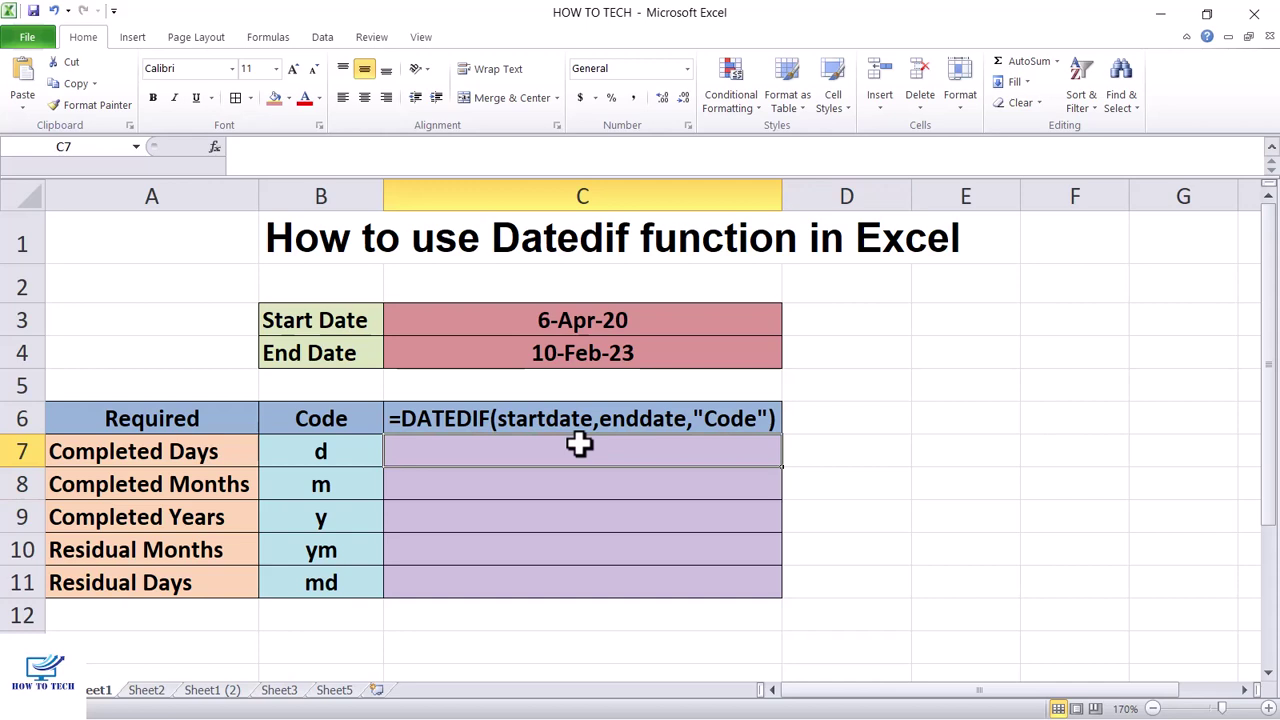
type("=")
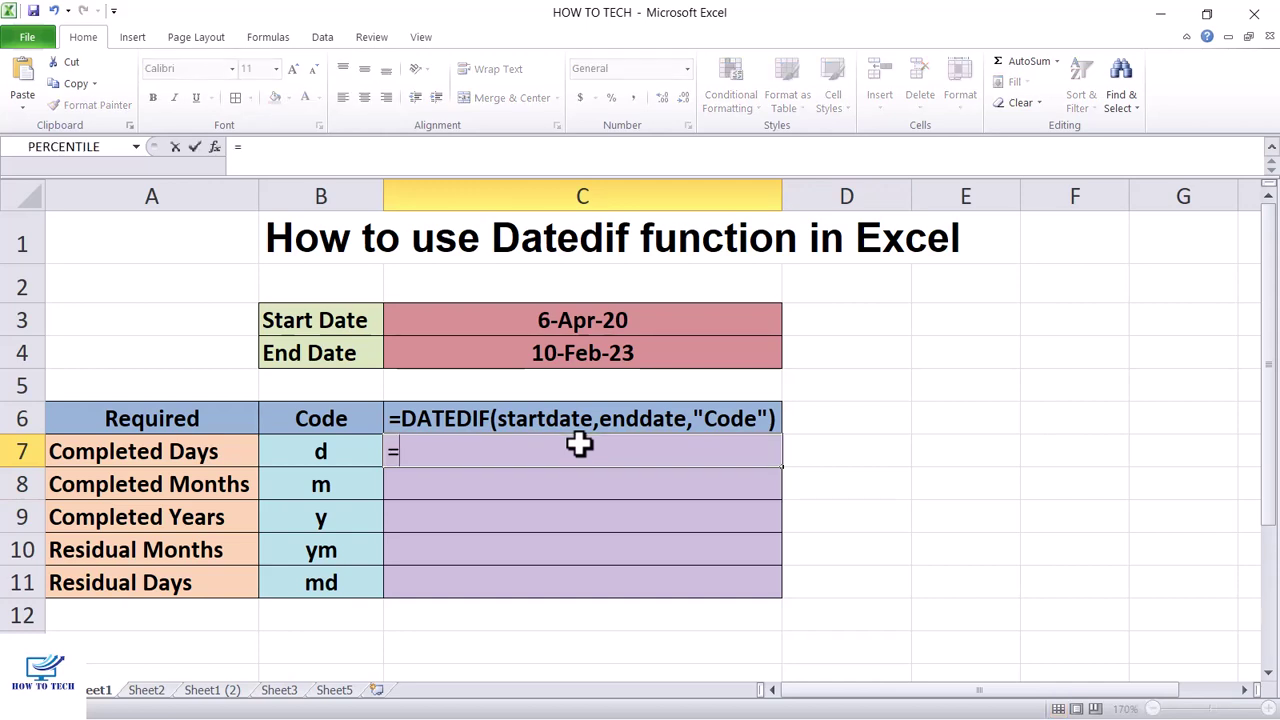
type("dated")
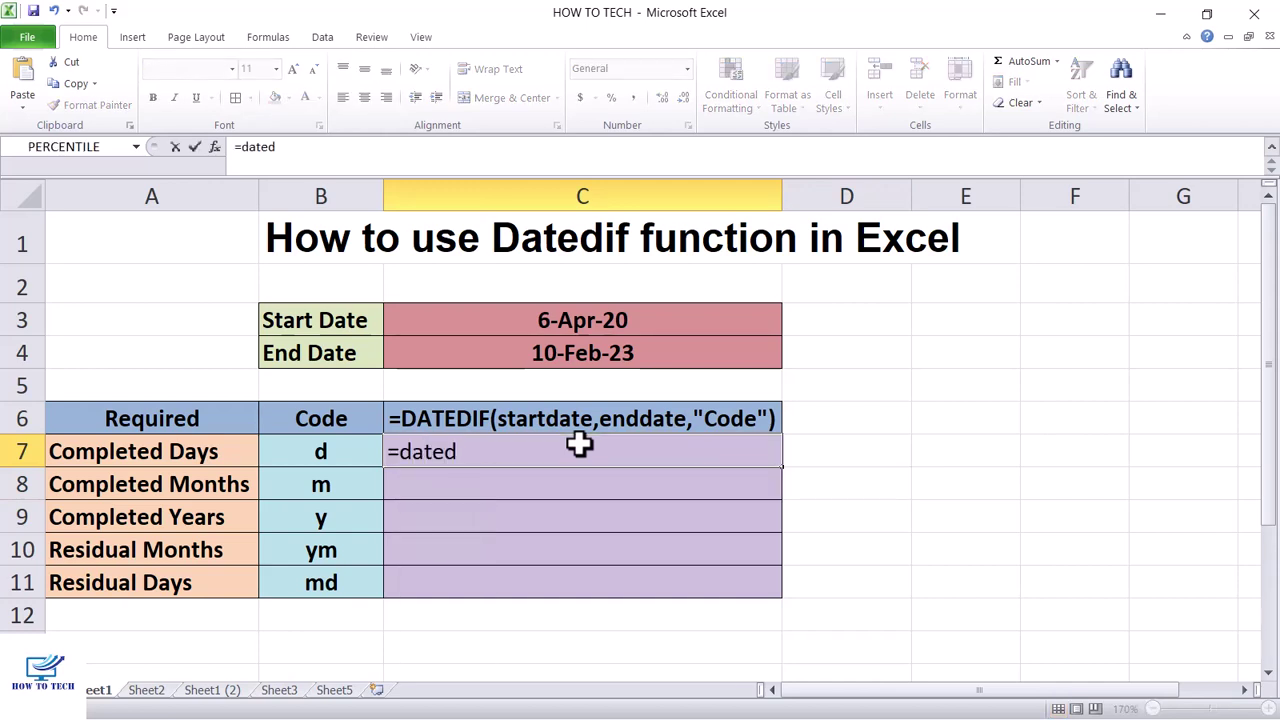
type("if(")
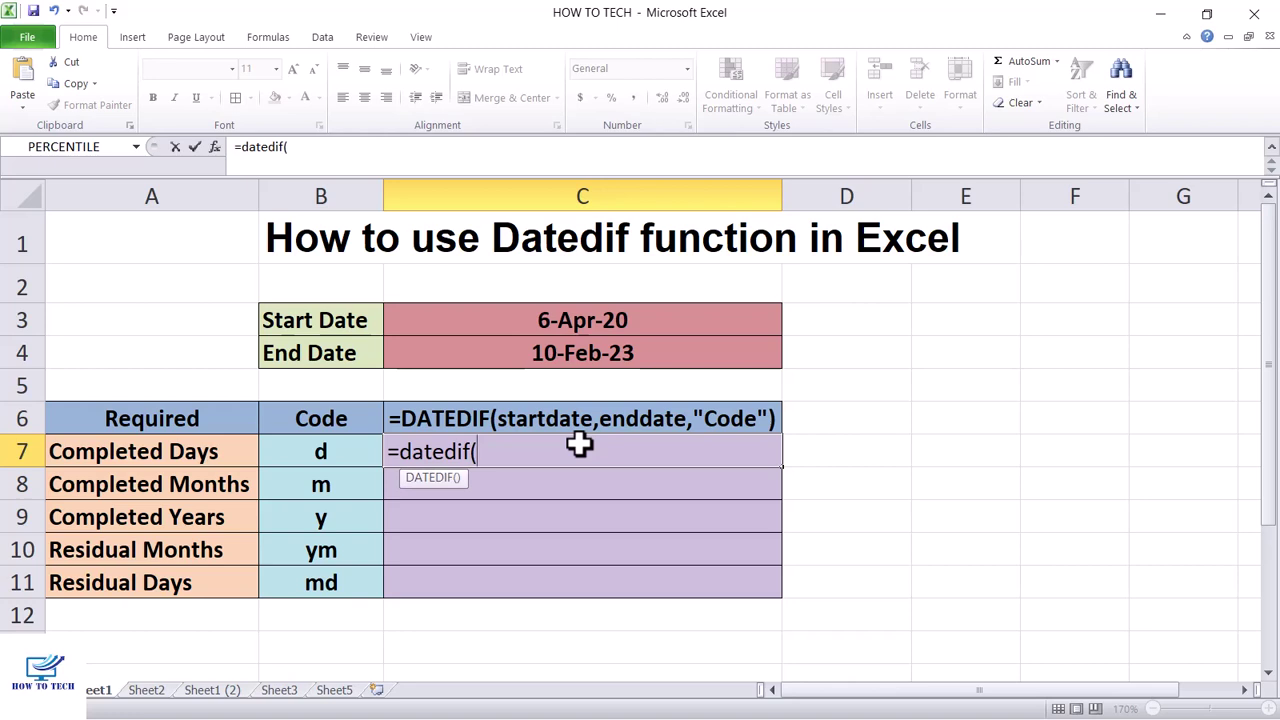
left_click(563, 318)
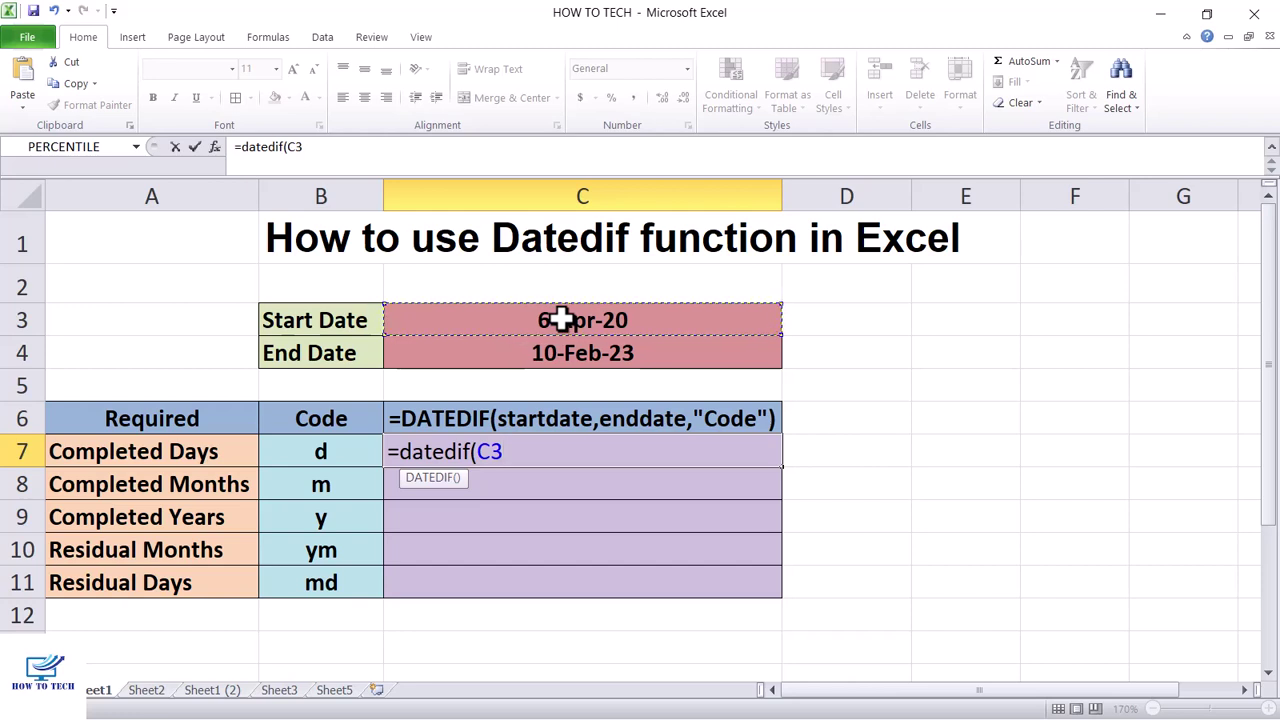
type(",")
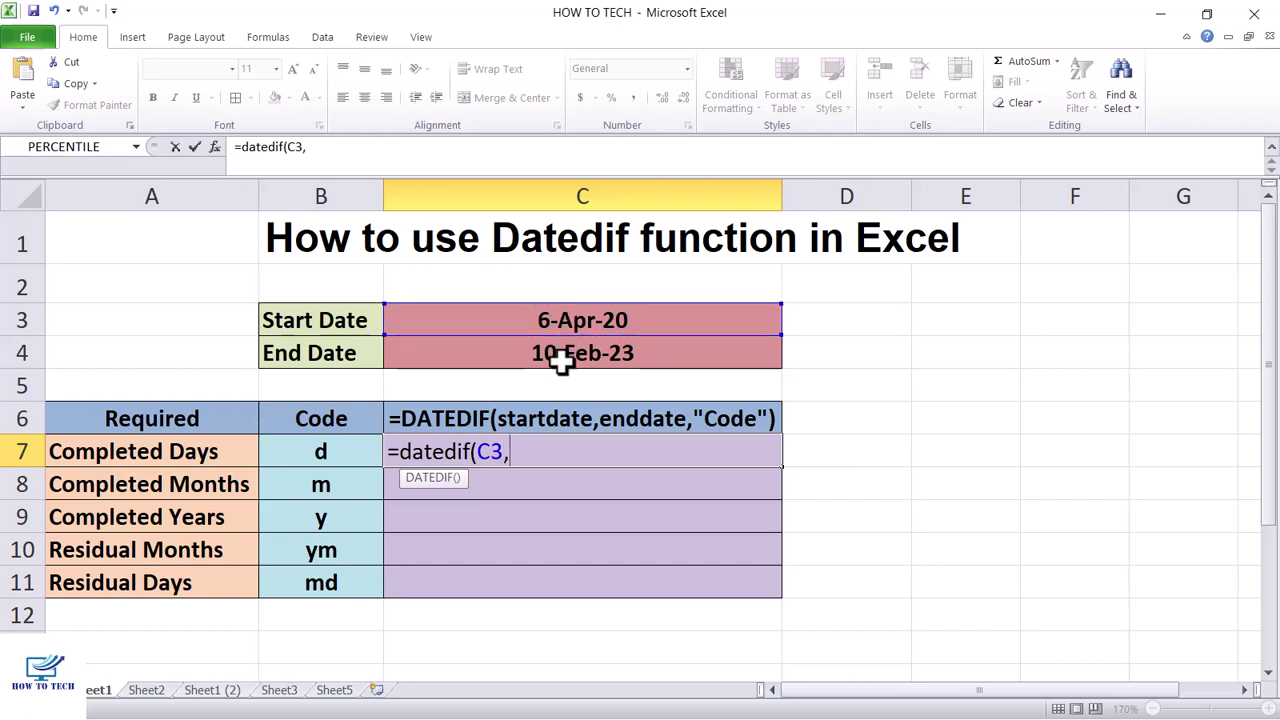
left_click(564, 361)
type(",")
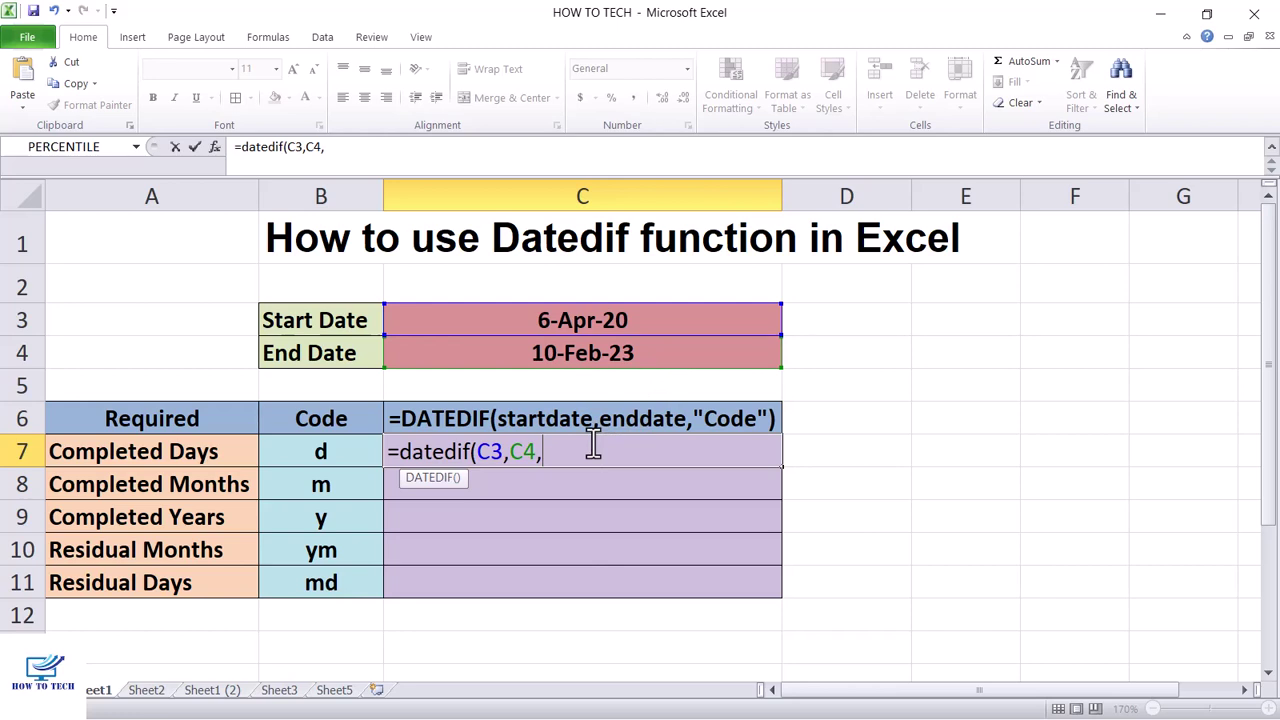
type("\"d\")")
key("Return")
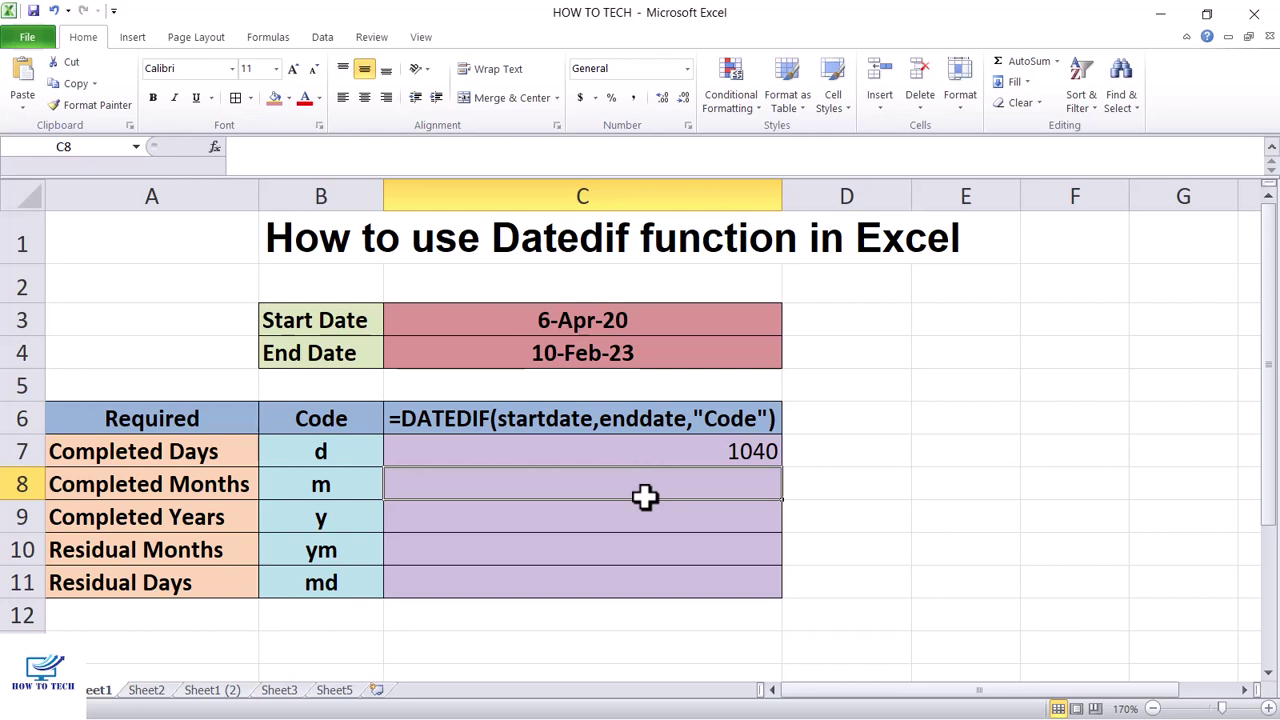
Enter =datedif(C3,C4,"m") in C8 to calculate the completed months between the two dates.
type("=dat")
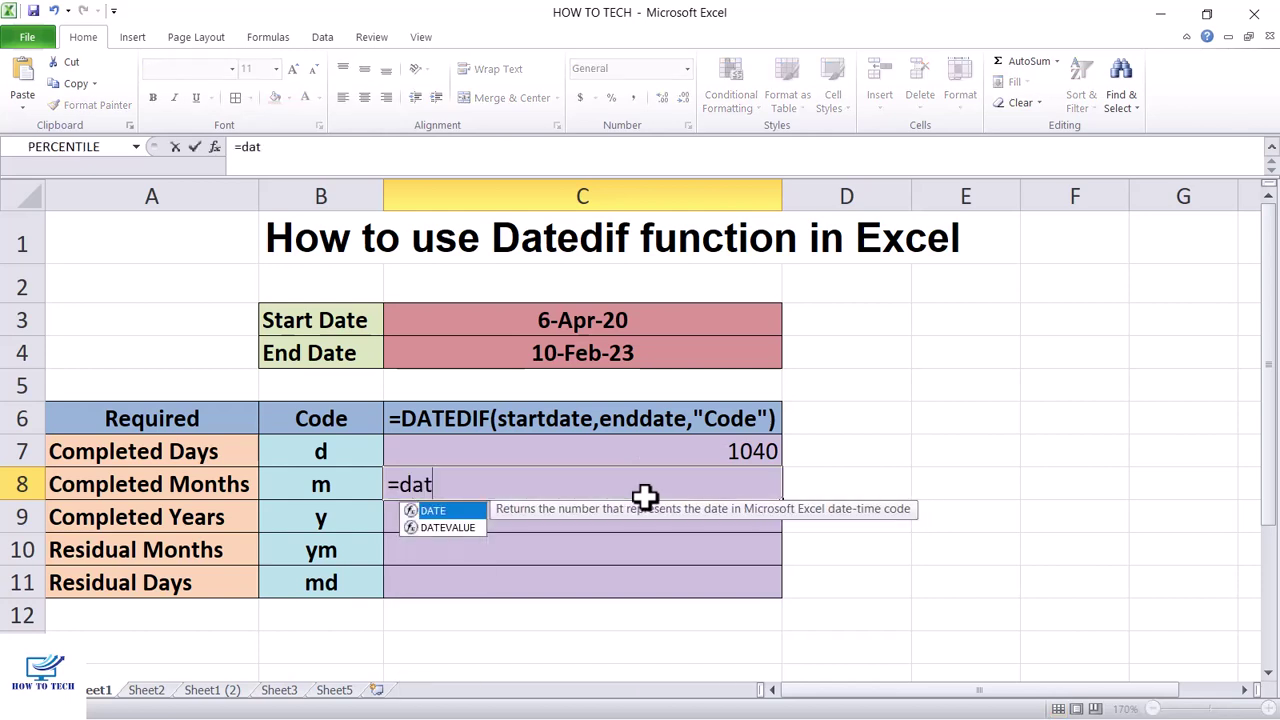
type("ed")
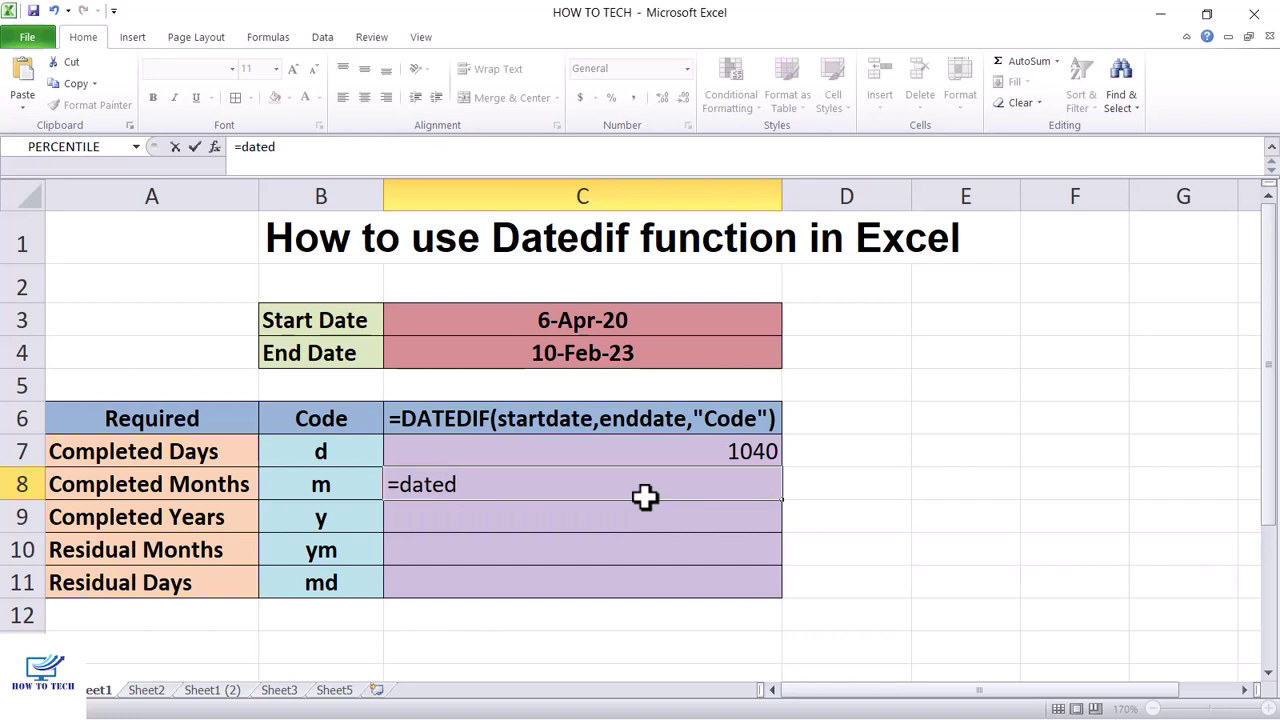
type("if(")
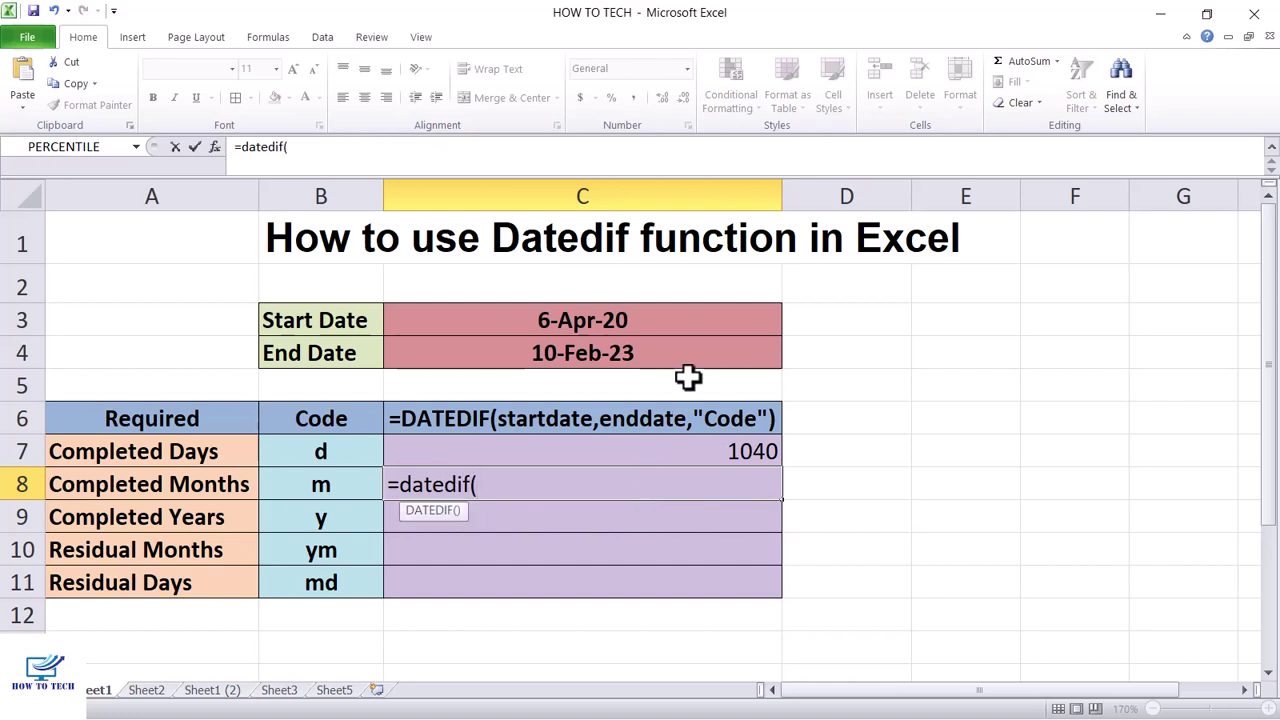
left_click(652, 320)
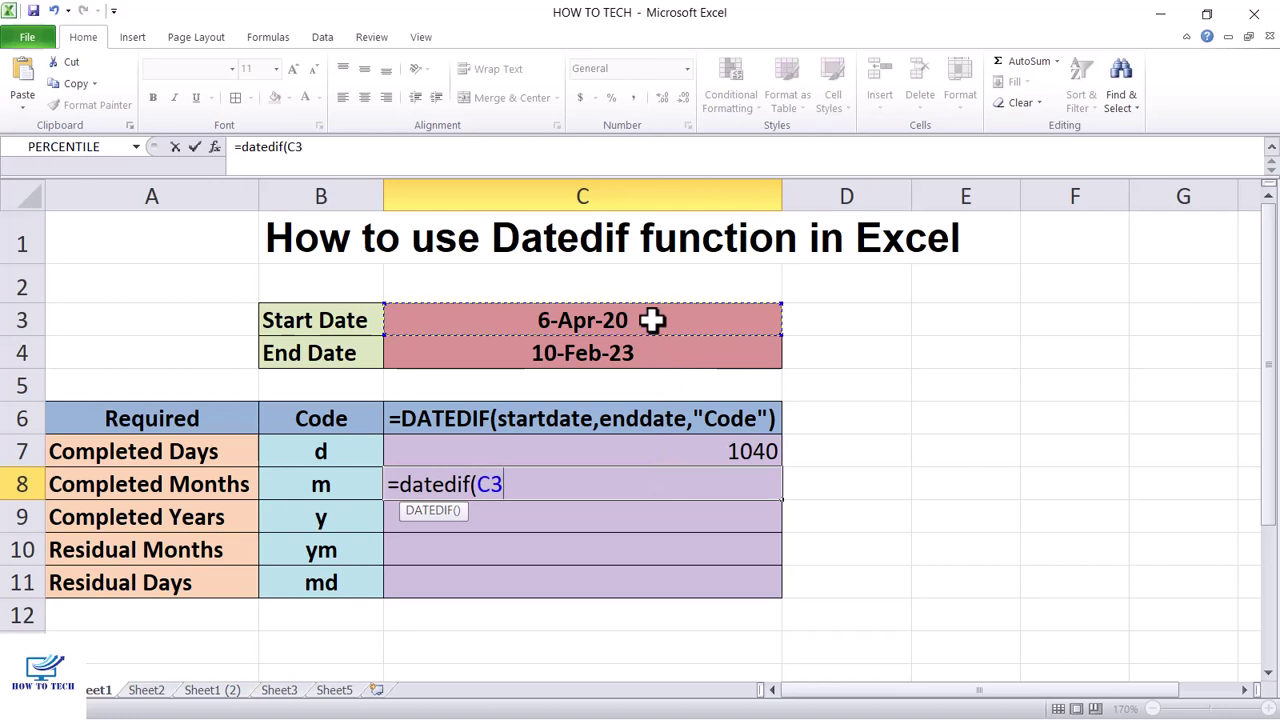
type(",")
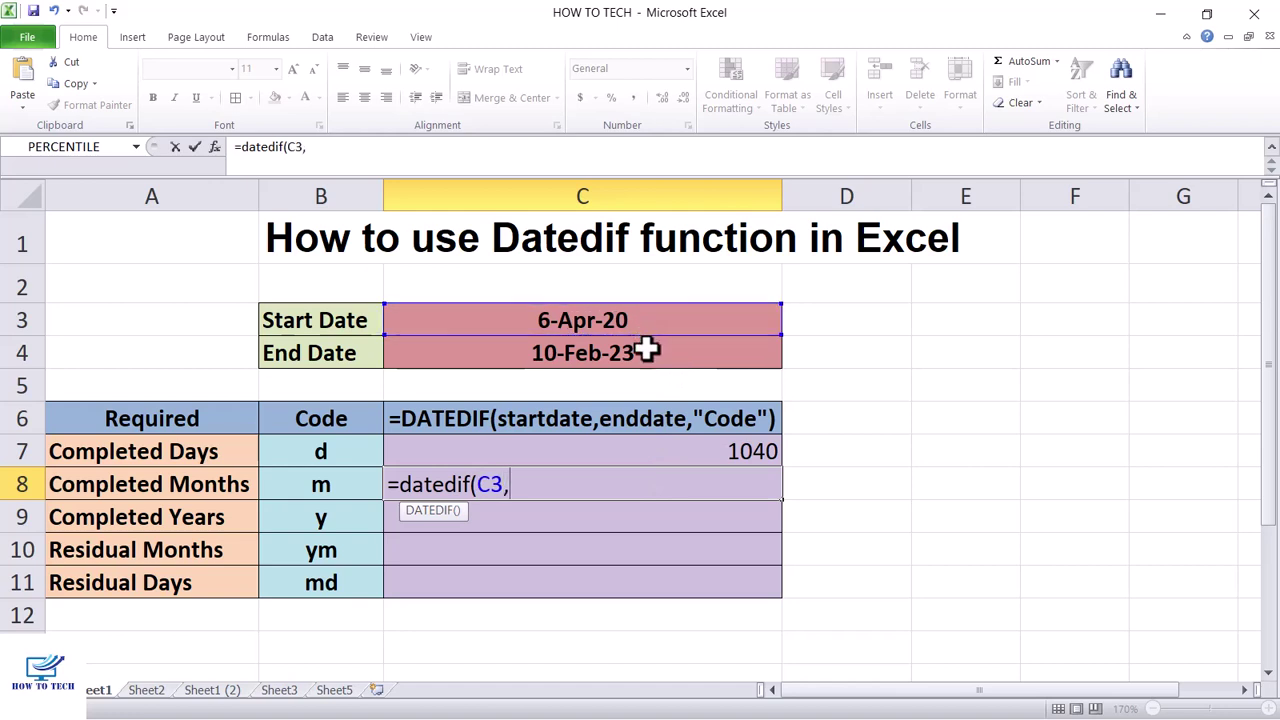
left_click(648, 350)
type(",")
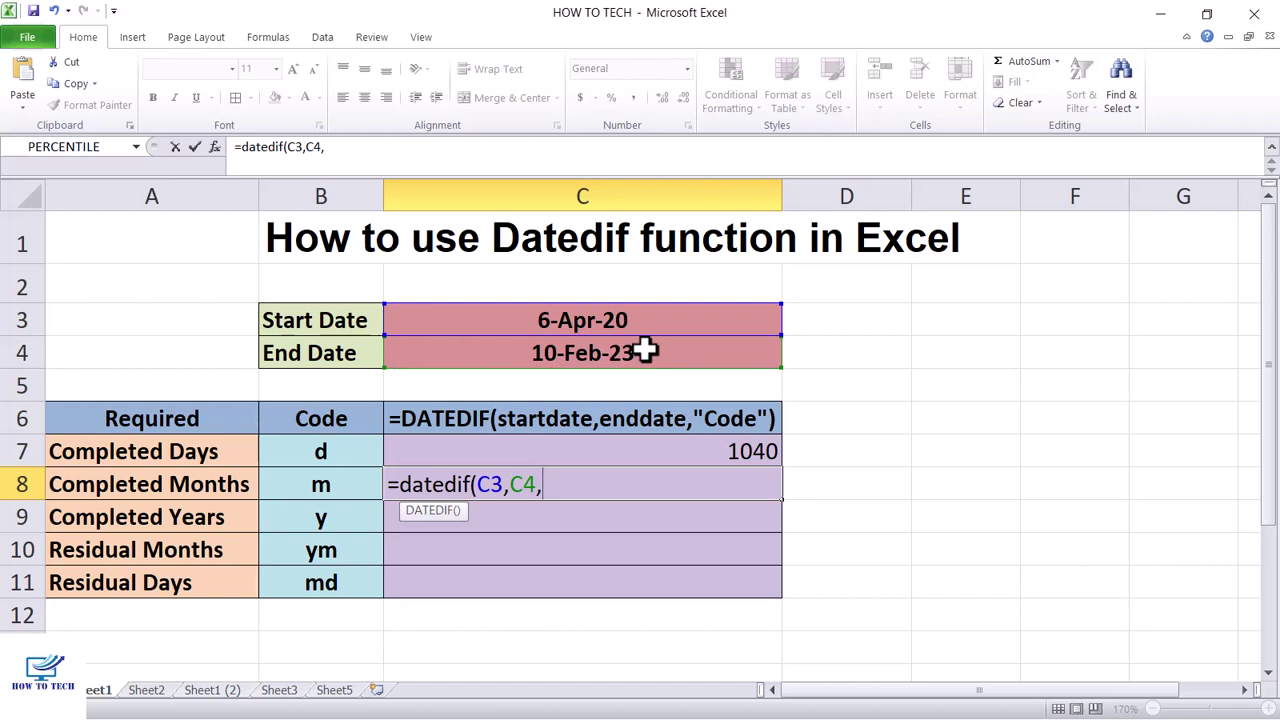
type("\"m\")")
key("Return")
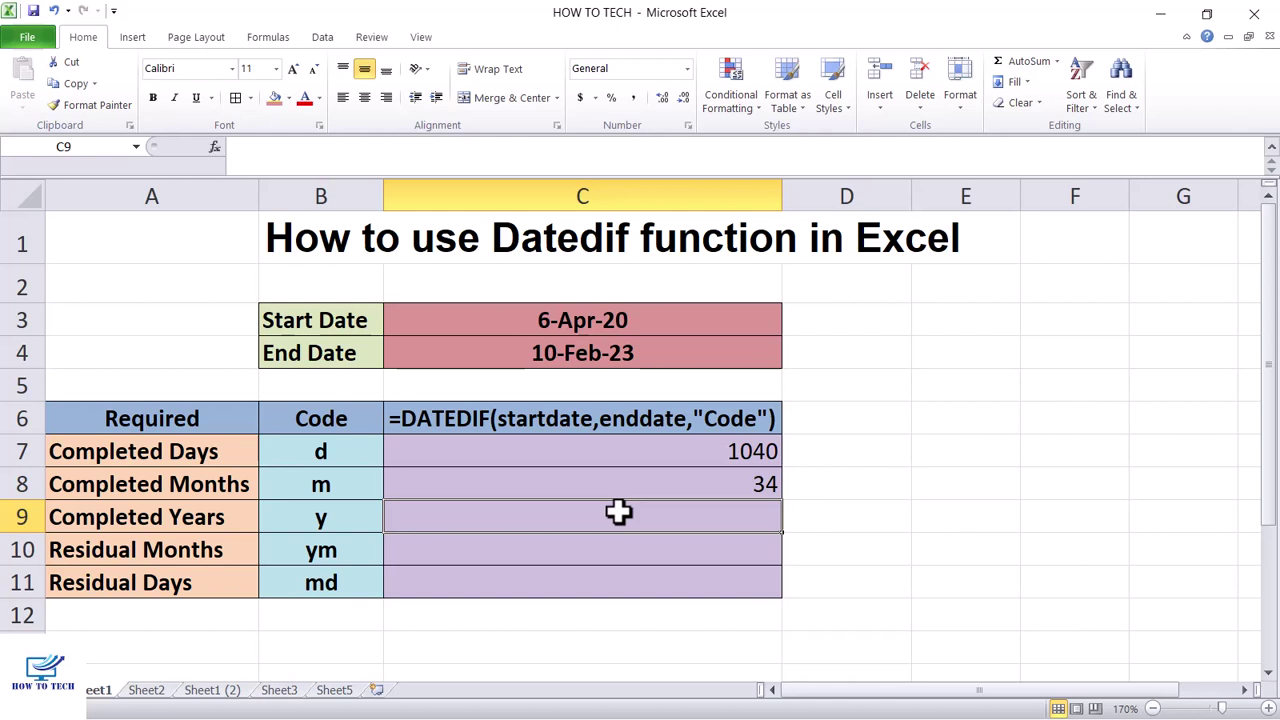
Enter =datedif(C3,C4,"y") in C9 to calculate the completed years between the two dates.
type("=")
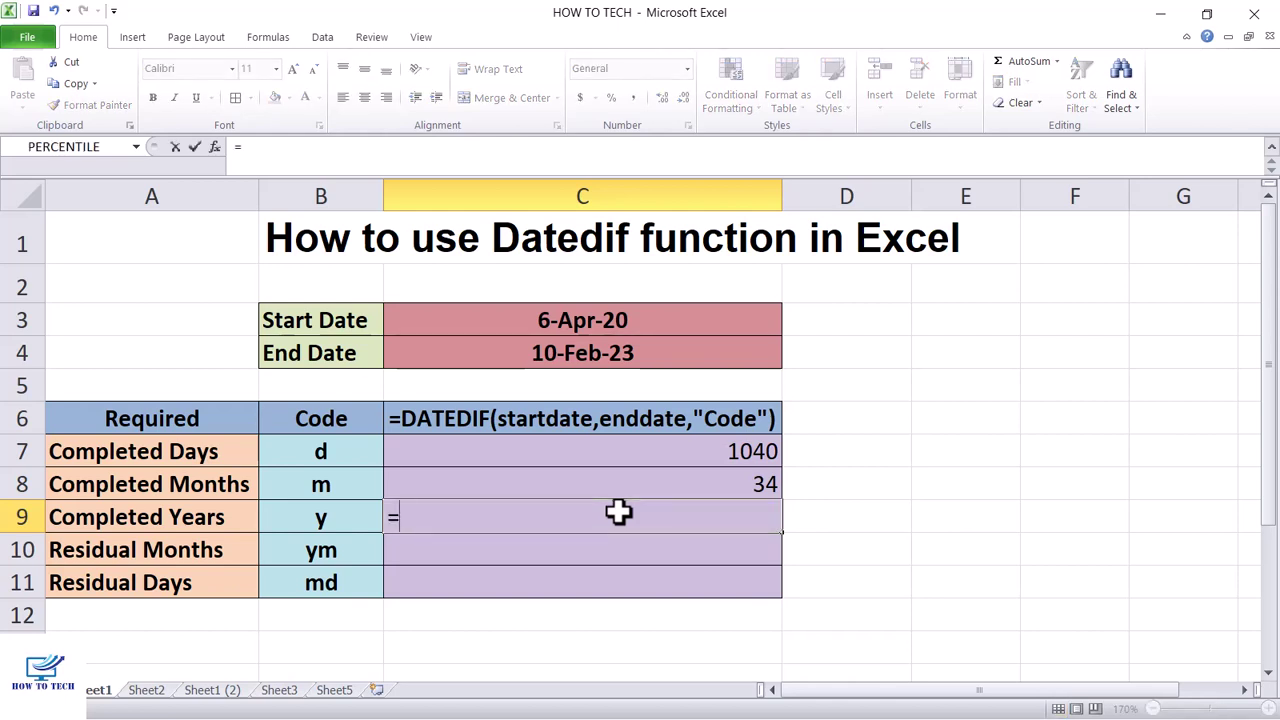
type("datedi")
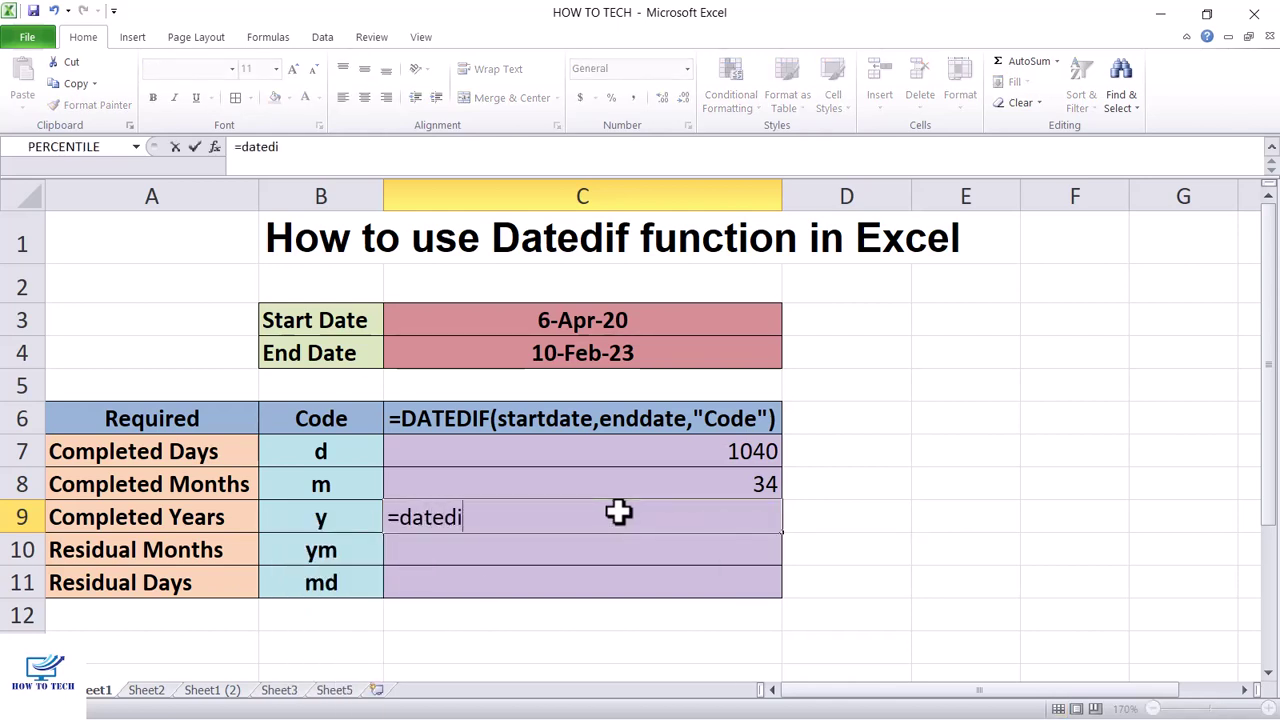
type("f(")
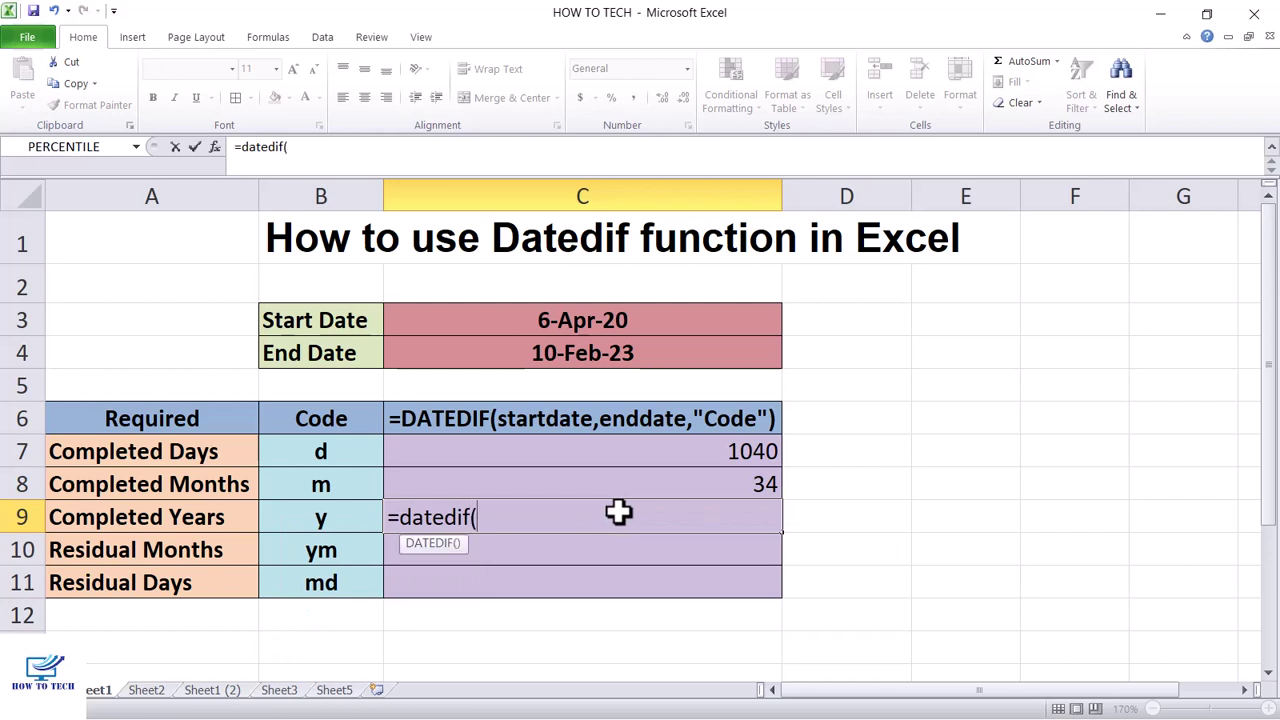
left_click(590, 320)
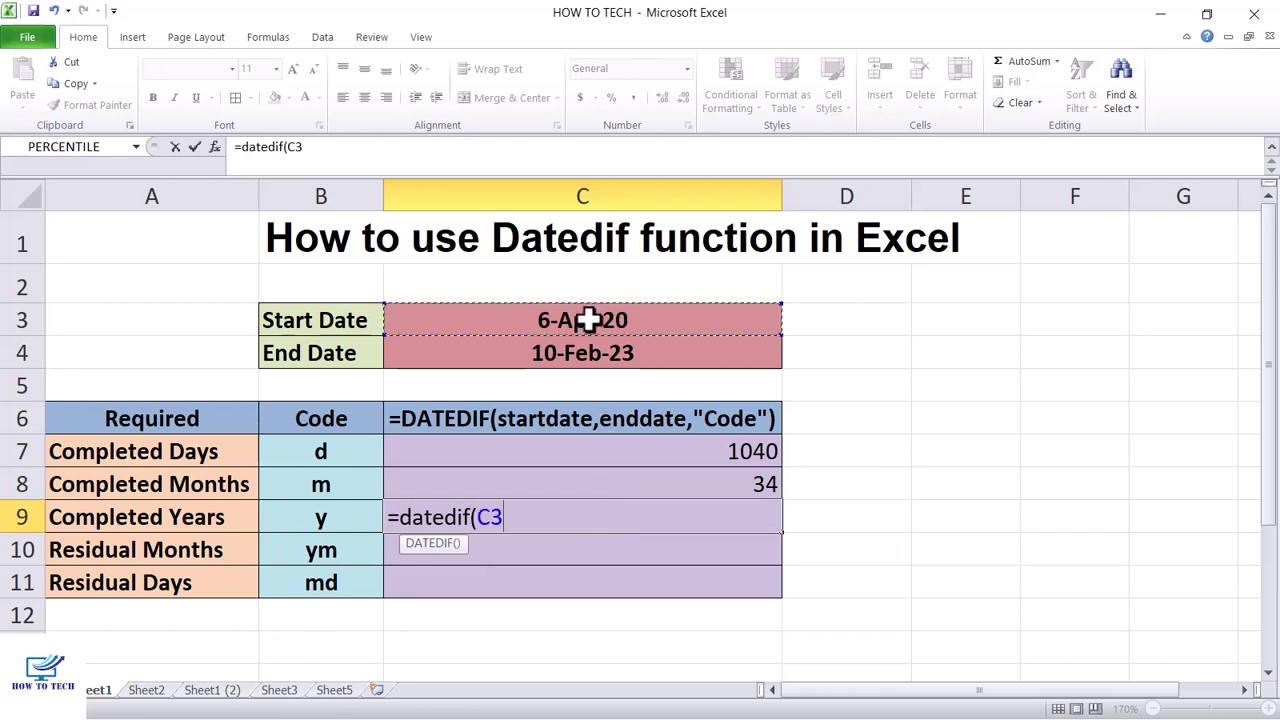
type(",")
left_click(592, 343)
type(",")
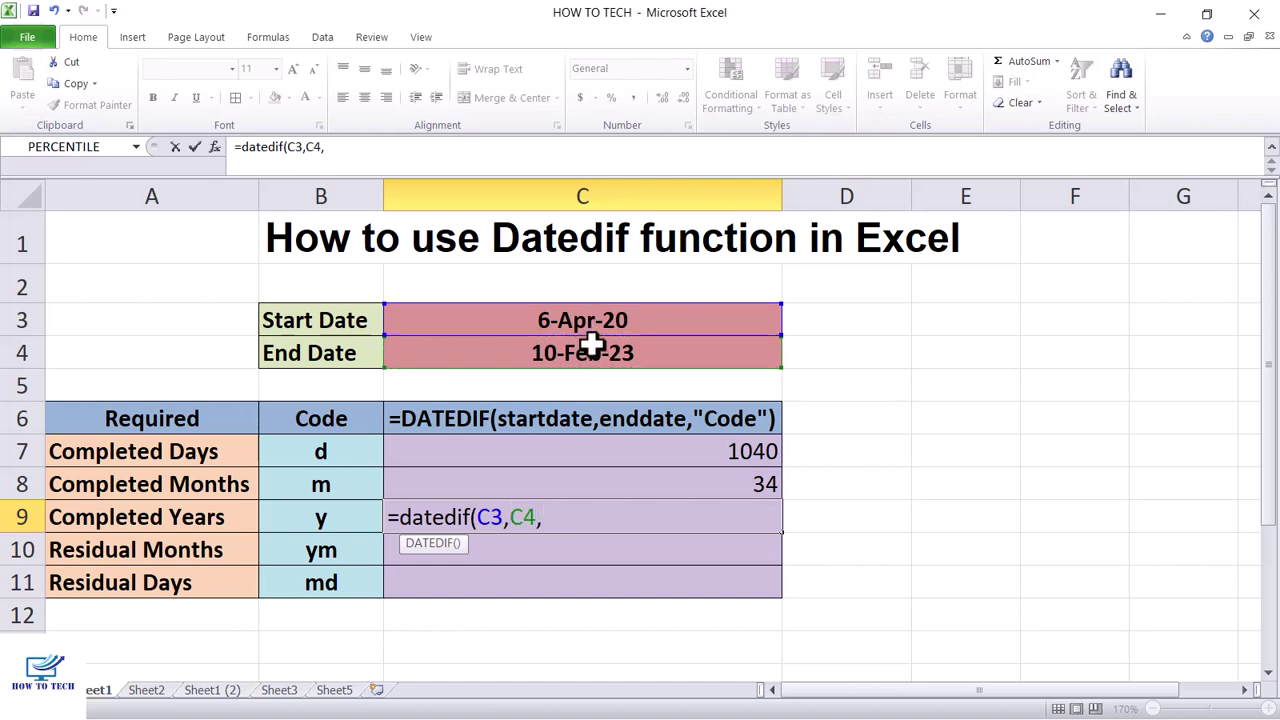
type("\"y\")")
key("Return")
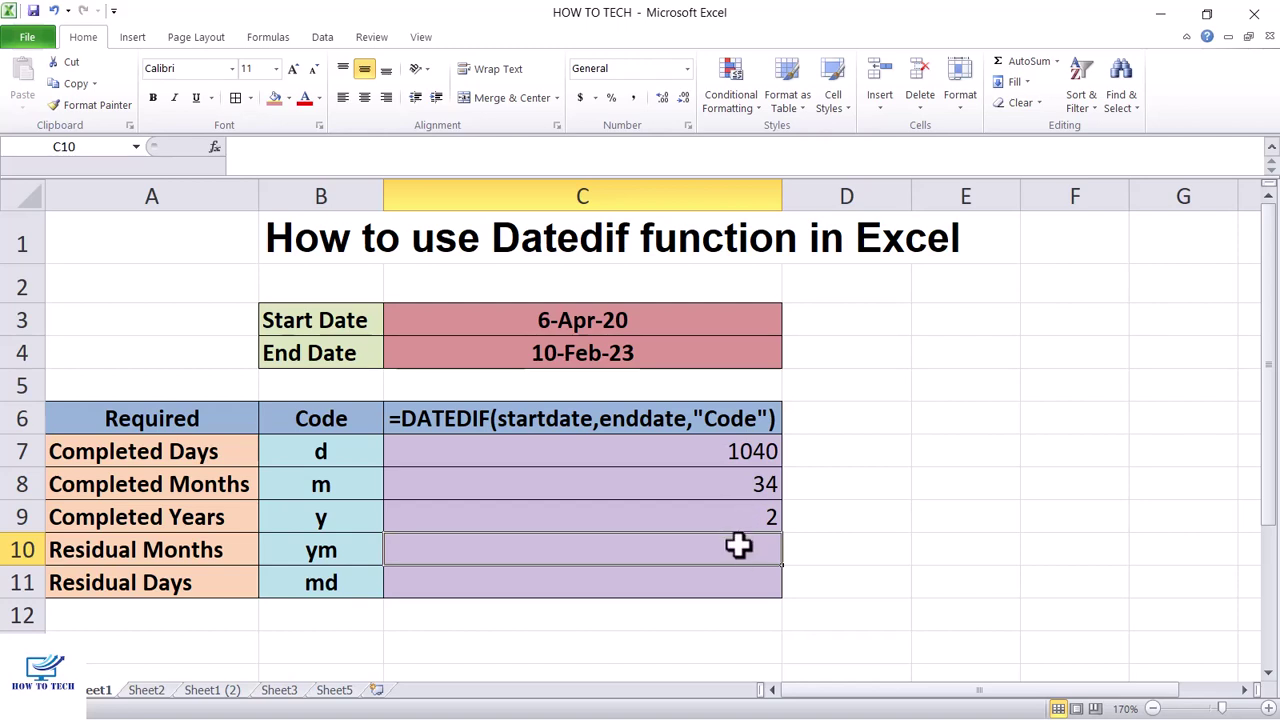
Enter =datedif(C3,C4,"ym") in C10 to calculate the residual months beyond the completed years.
type("=dated")
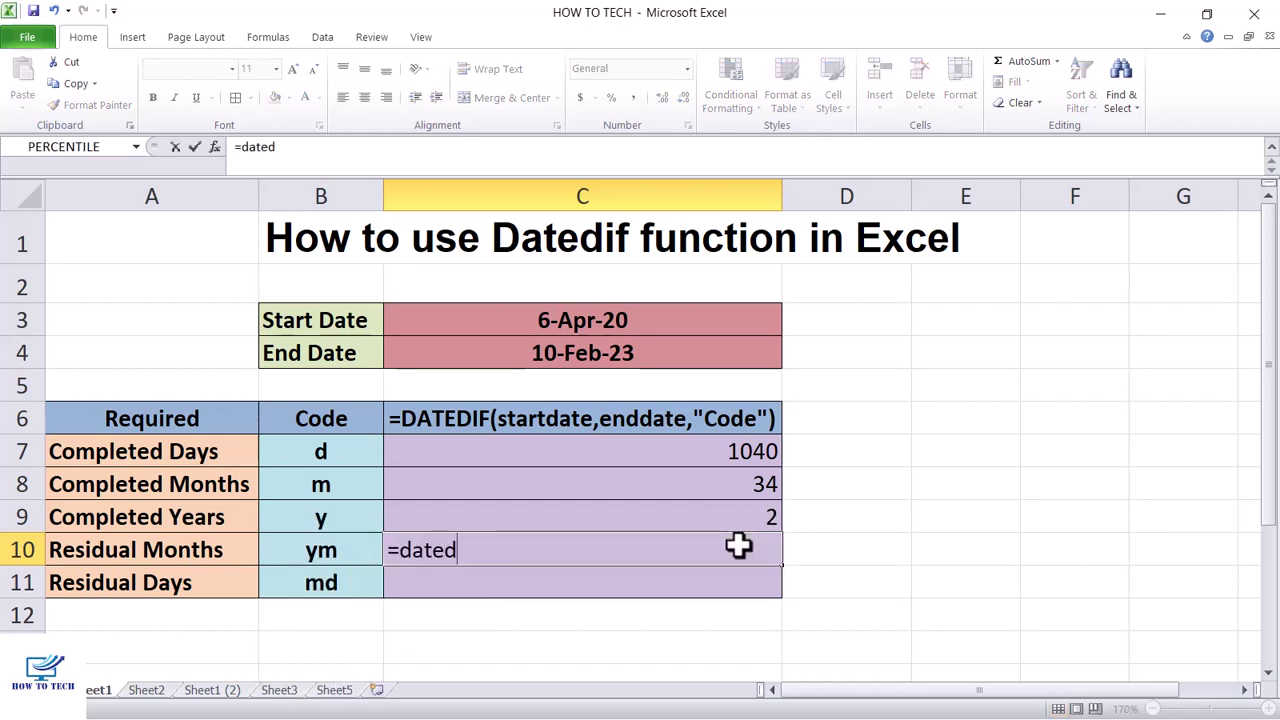
type("if(")
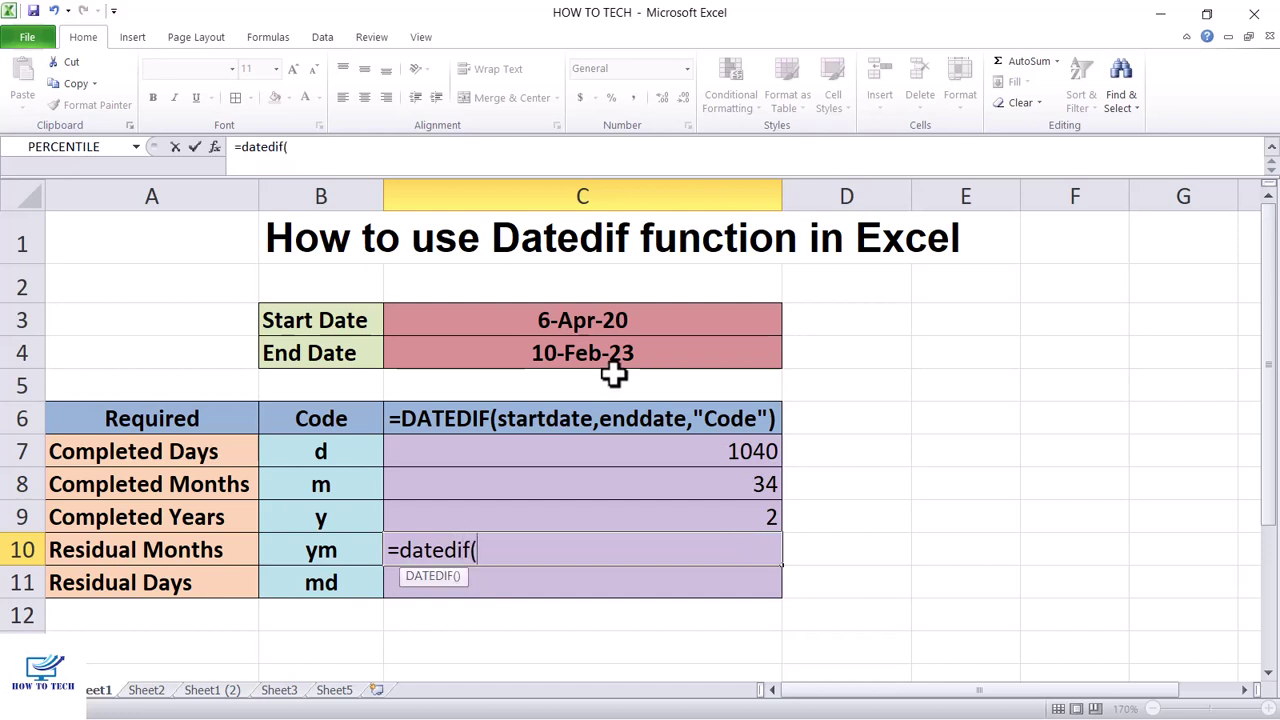
left_click(600, 320)
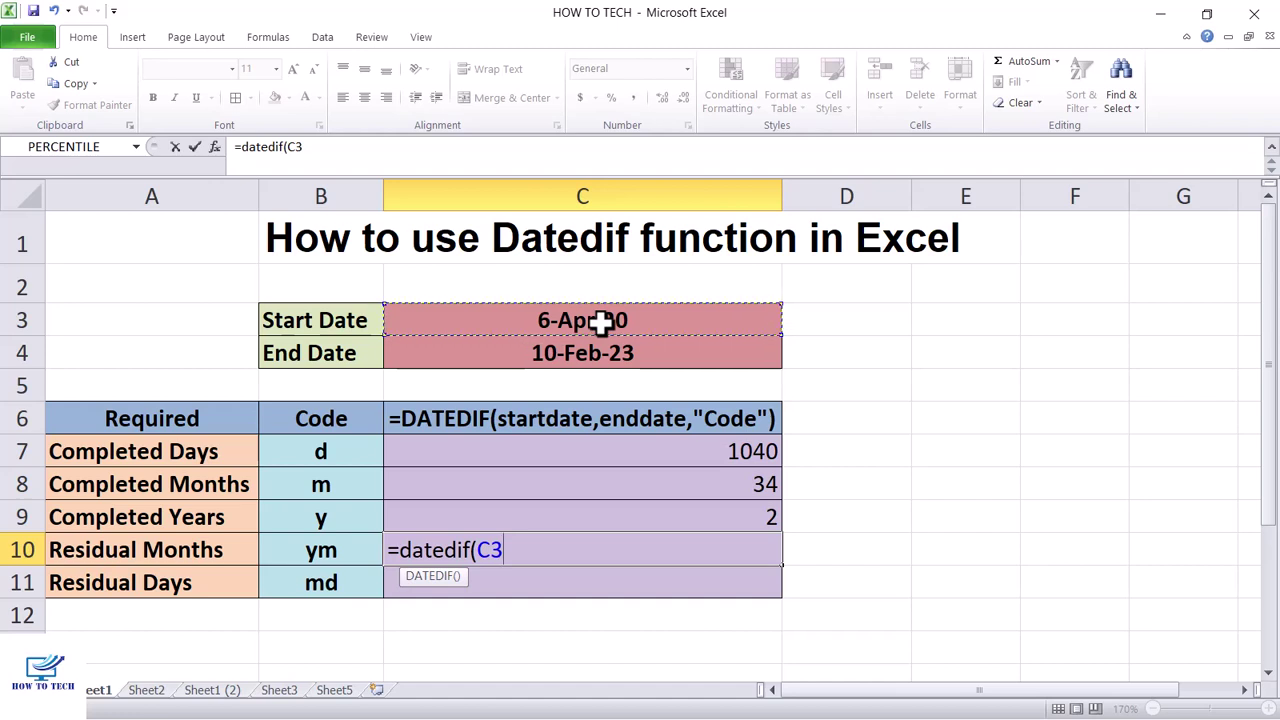
type(",")
left_click(600, 358)
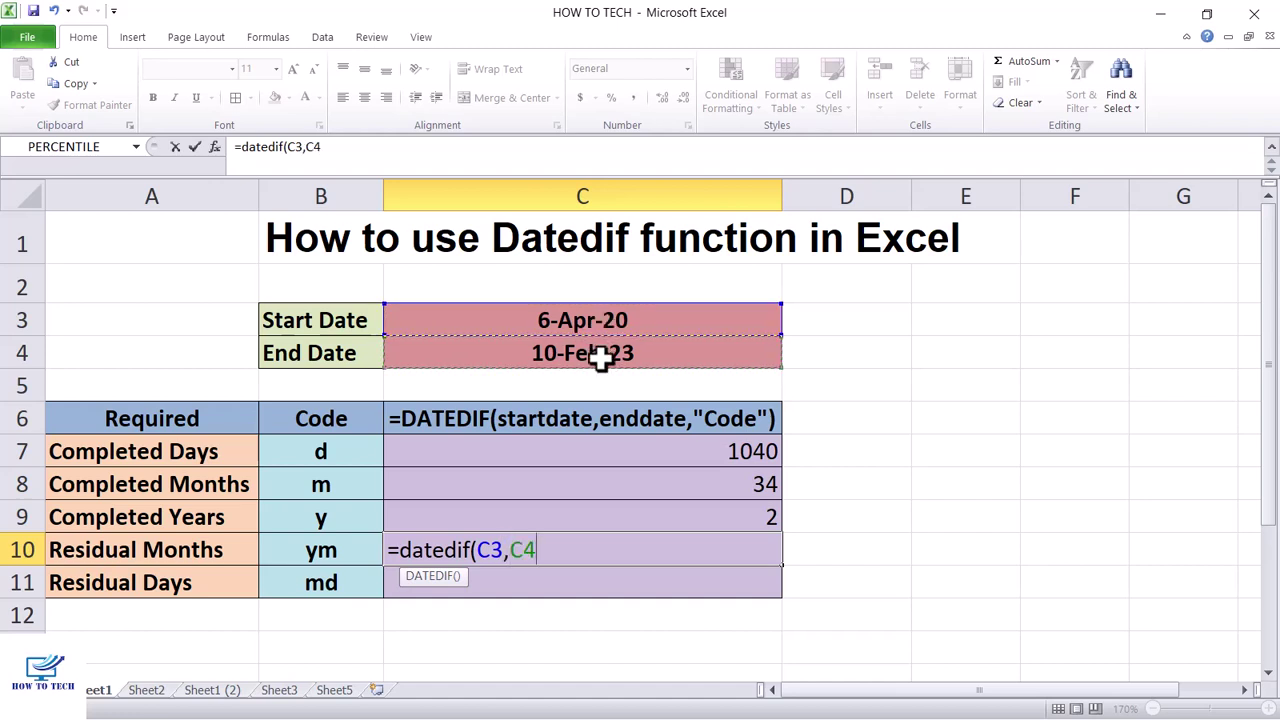
type(",\"ym")
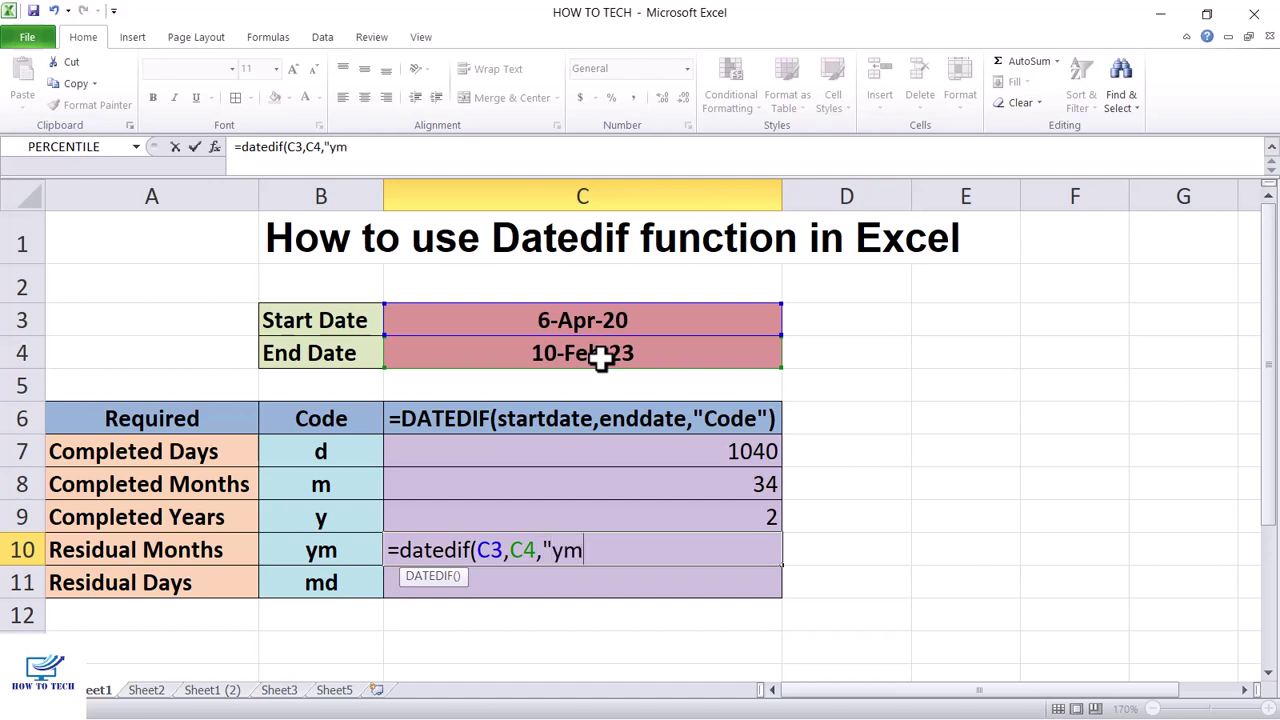
type("\")")
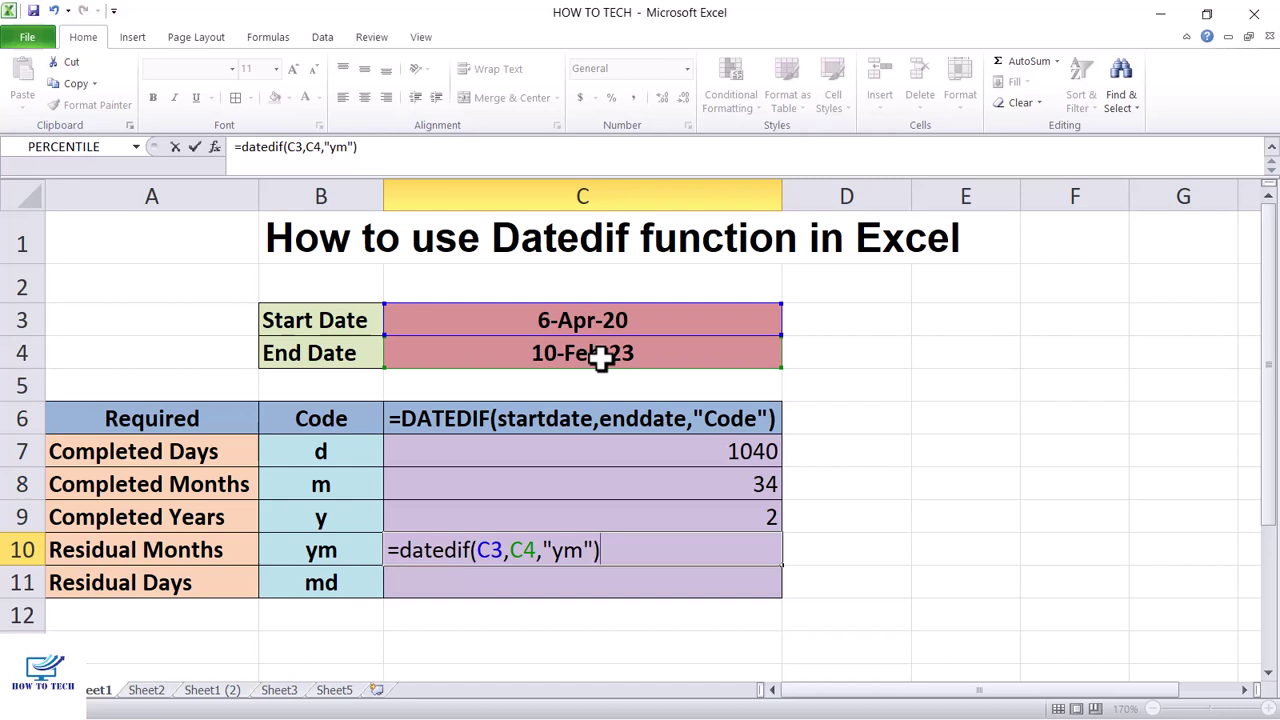
key("Return")
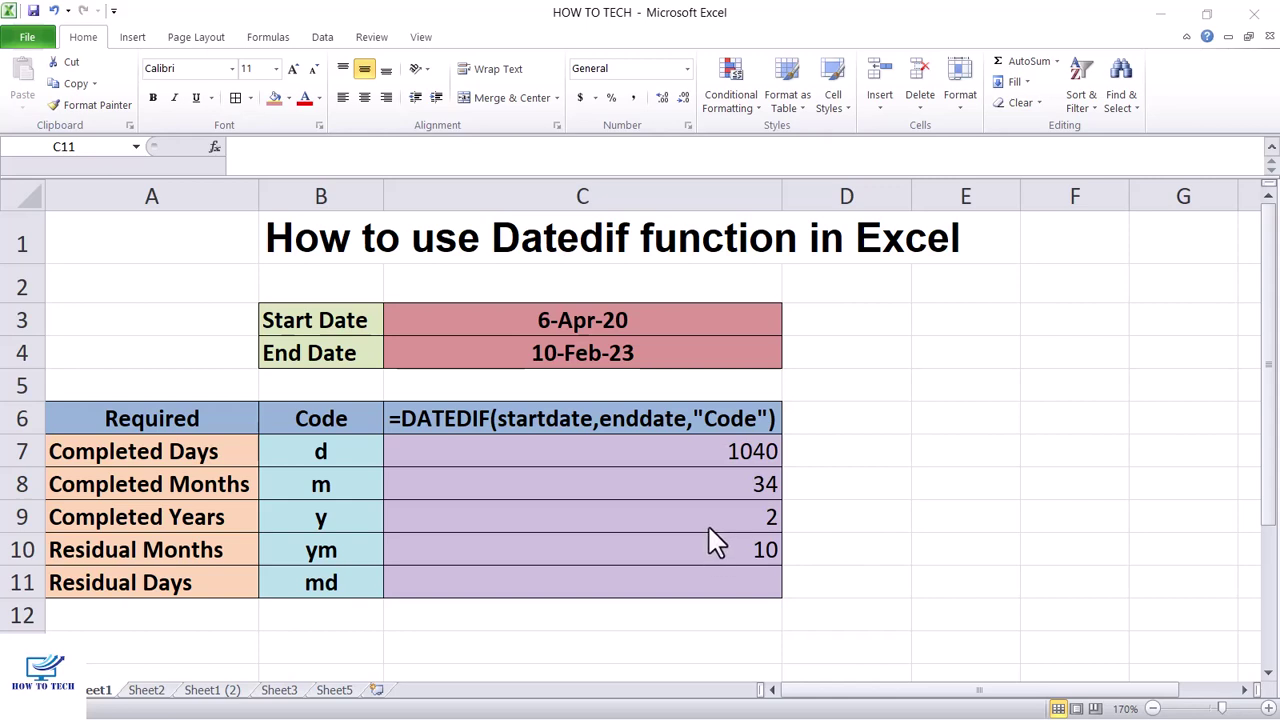
Enter =datedif(C3,C4,"md") in C11 to calculate the residual days beyond the completed months.
left_click(715, 590)
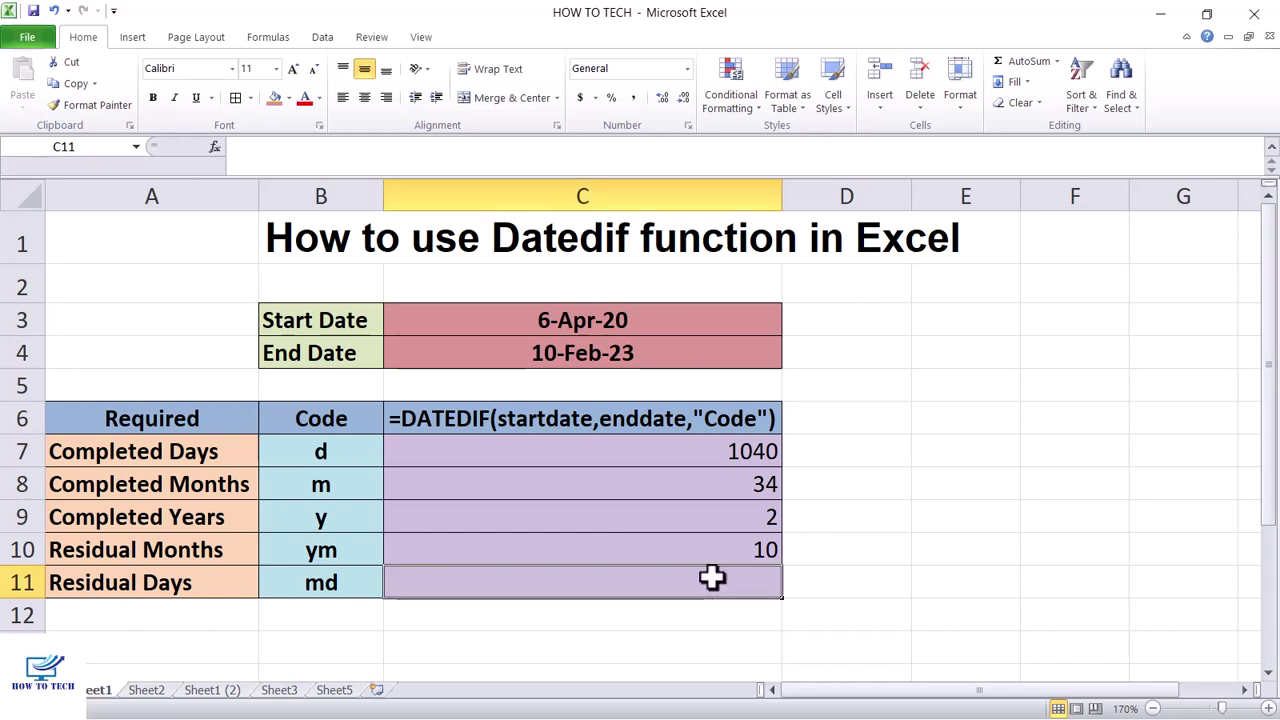
type("=dat")
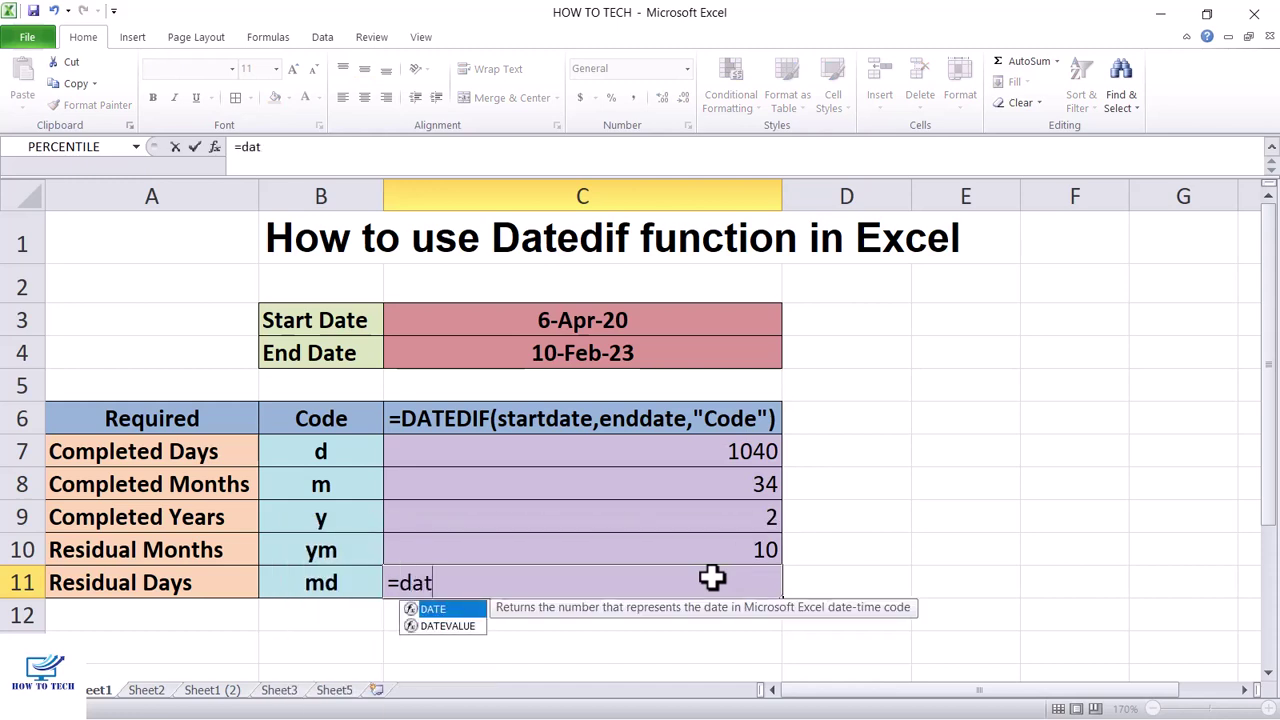
type("edif")
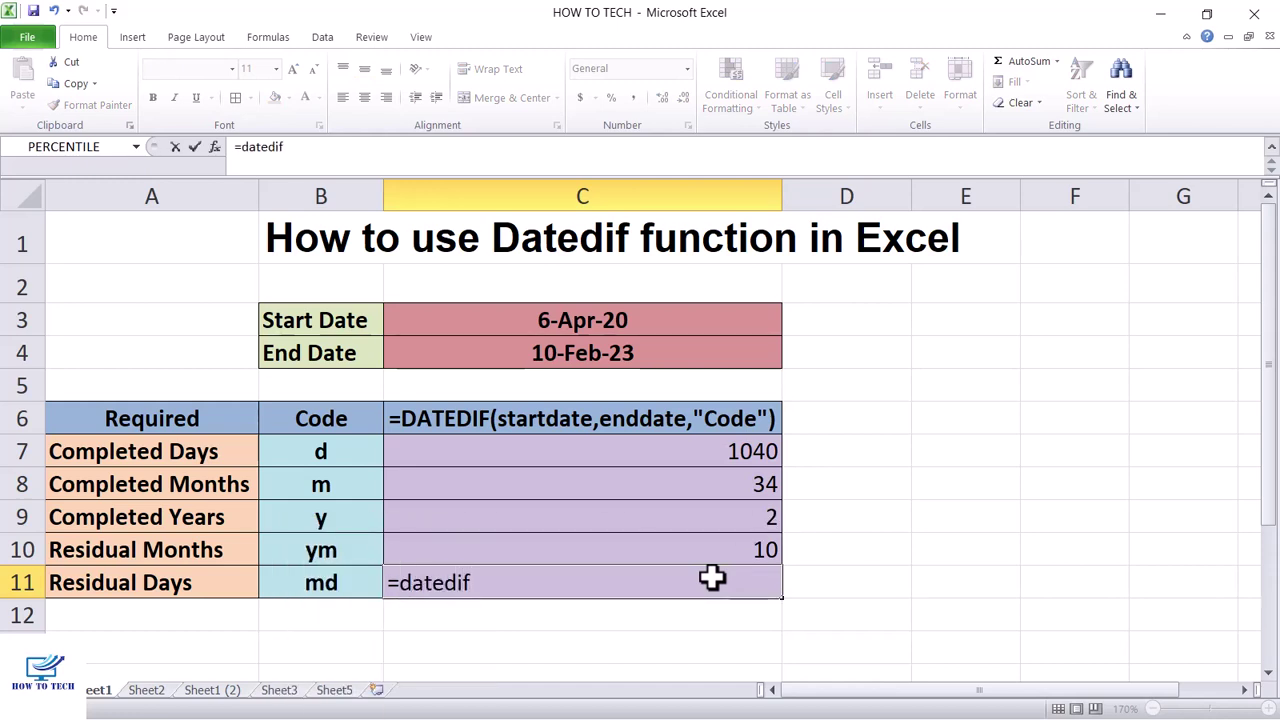
type("(")
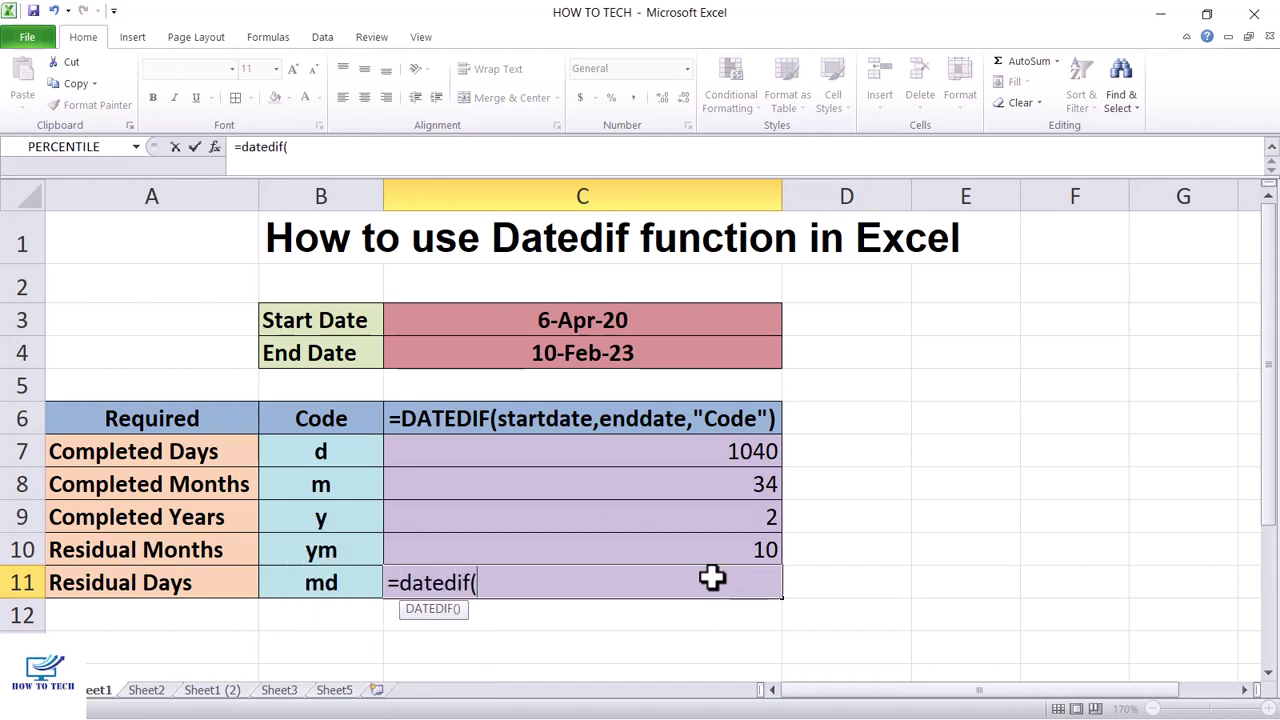
left_click(652, 316)
type(",")
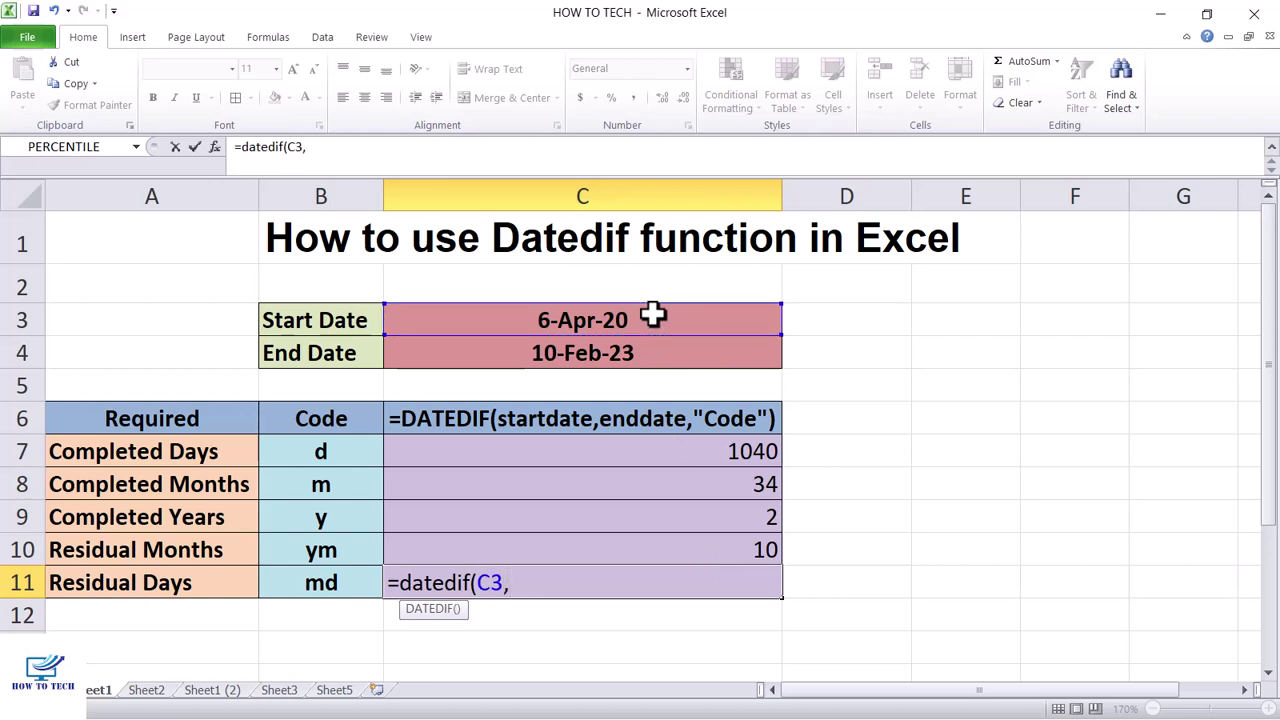
left_click(653, 350)
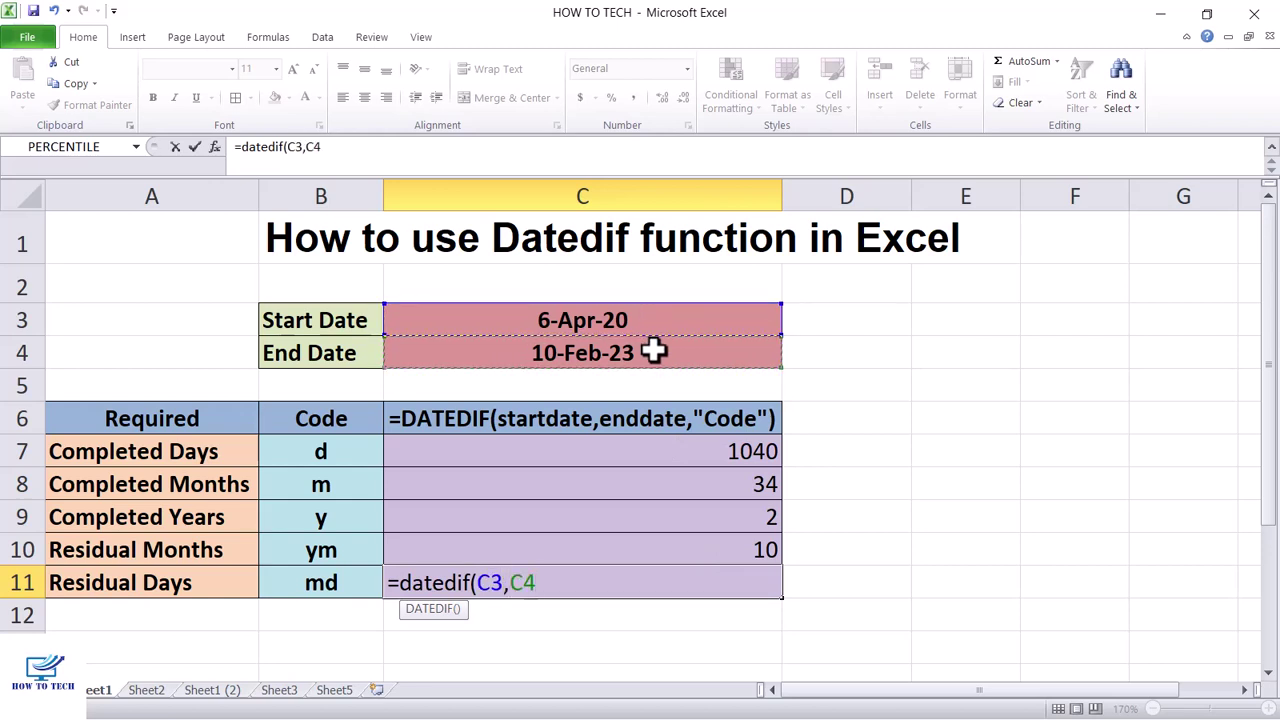
type(",\"md\")")
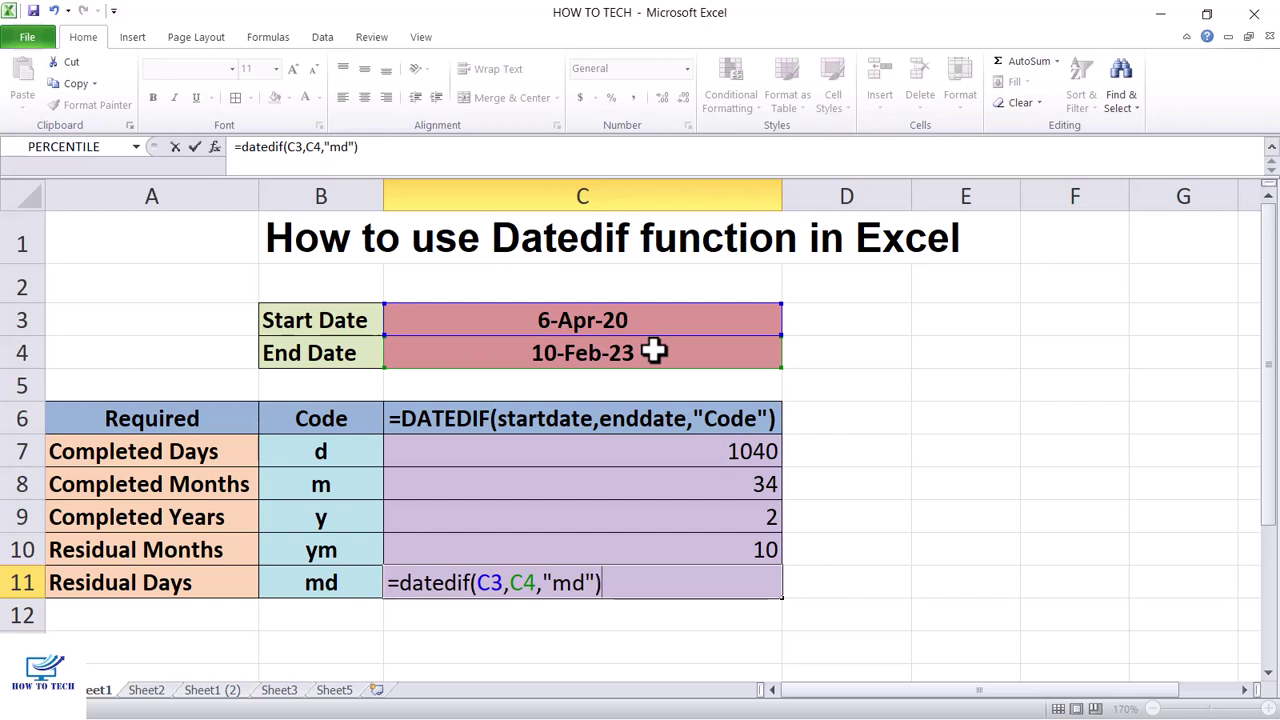
key("Return")
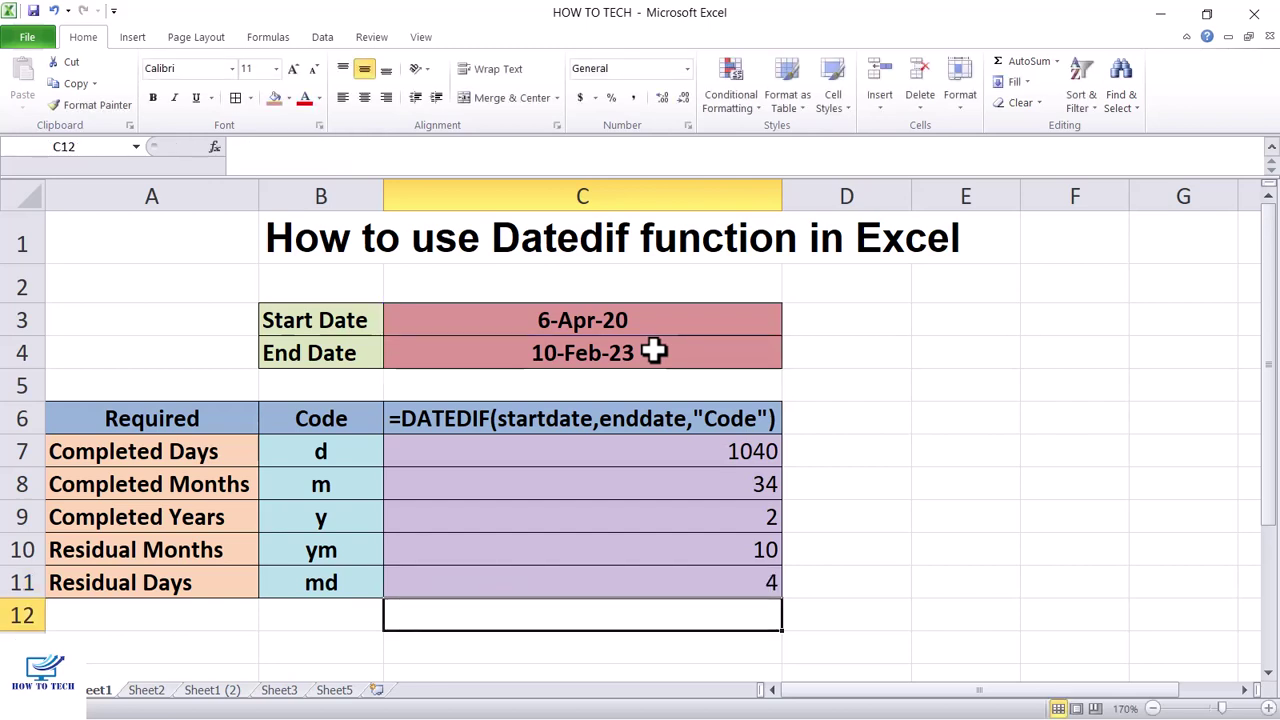